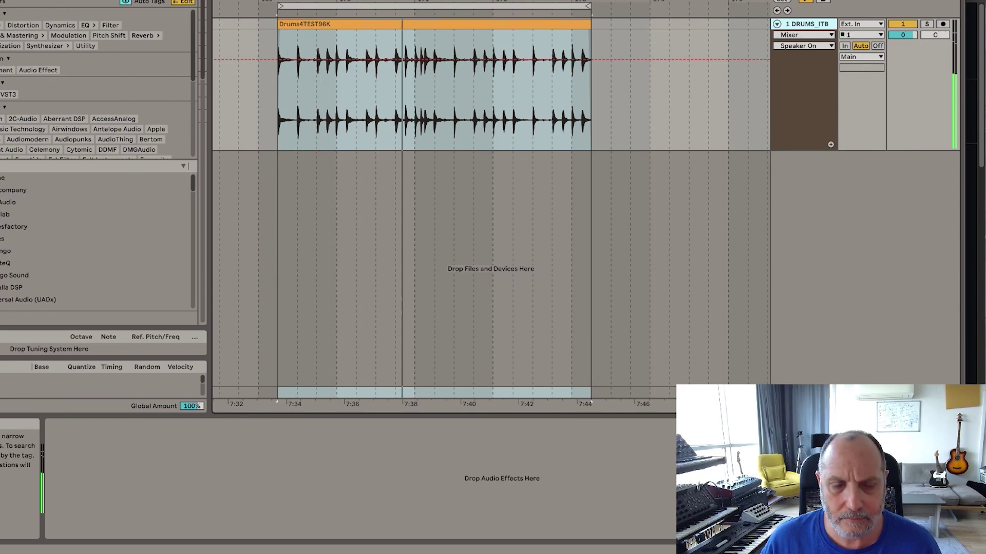
# - Load P11 Abyss from the browser onto the 1 DRUMS_ITB track and center its plugin window
pyautogui.click(6, 19)
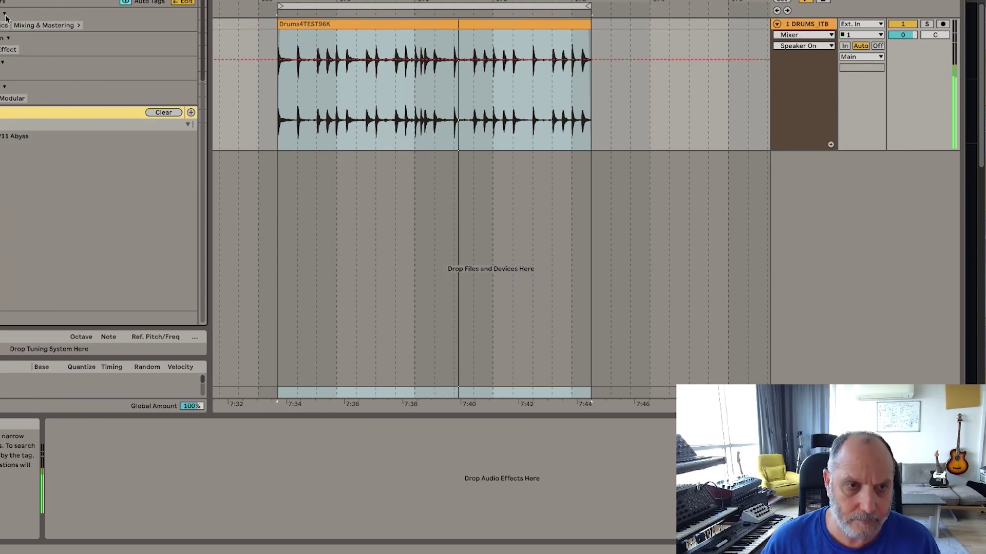
pyautogui.click(312, 212)
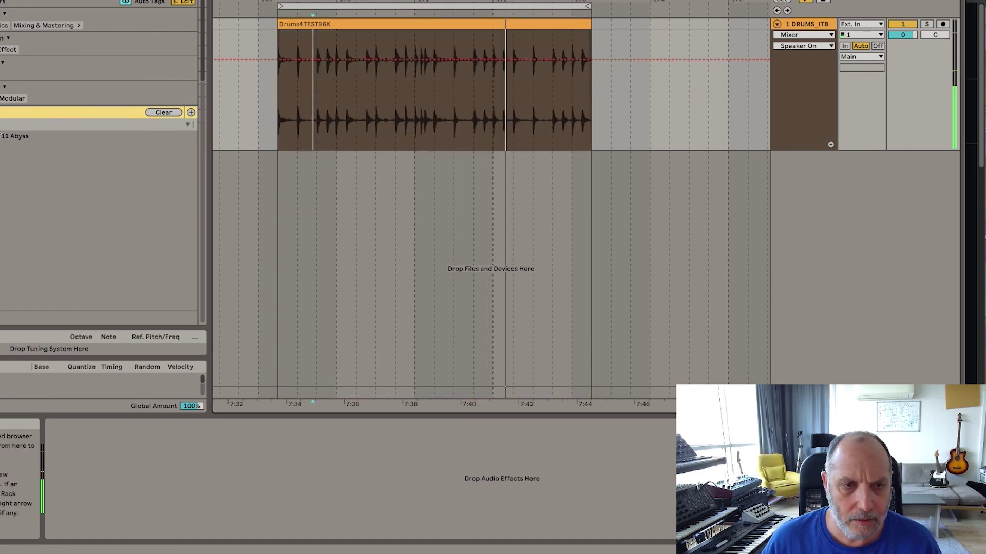
pyautogui.click(1, 138)
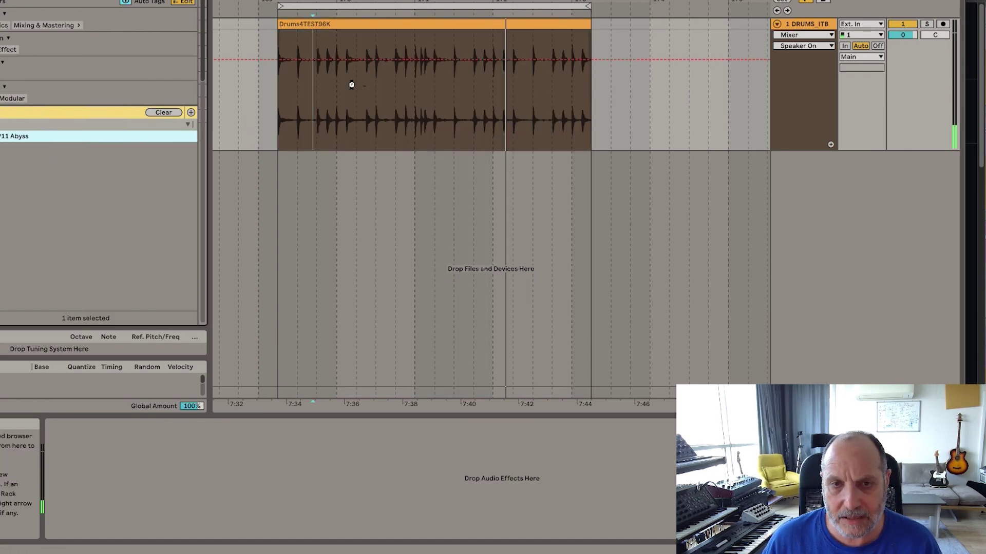
pyautogui.press('Return')
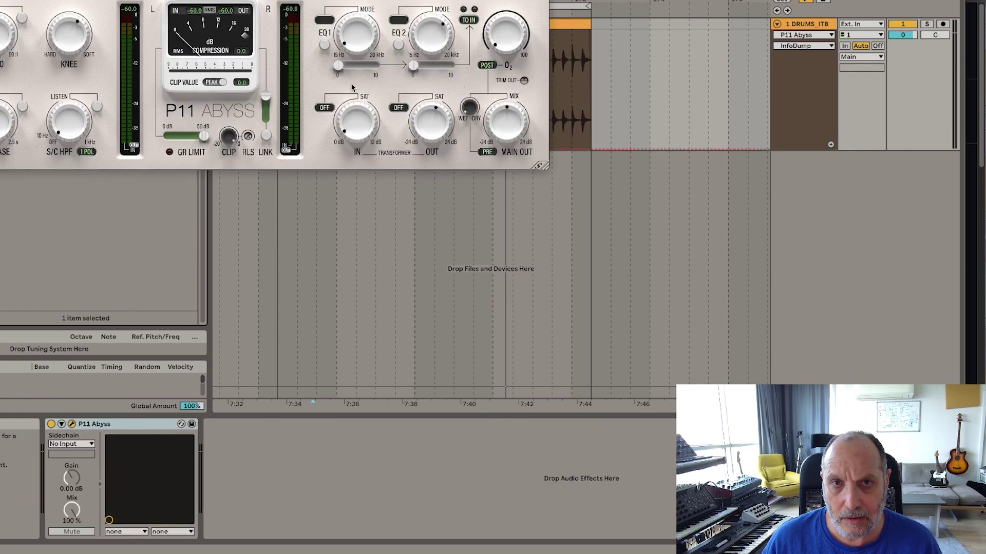
pyautogui.moveTo(143, 1); pyautogui.dragTo(487, 165)
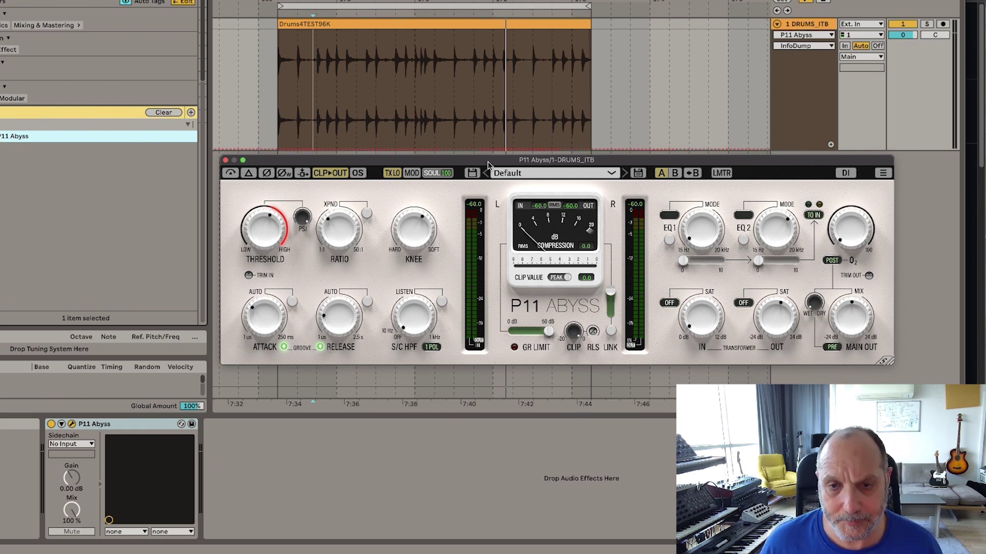
# - Play the drum loop from about 7:39 with P11 Abyss bypassed to hear the dry drums
pyautogui.press('space')
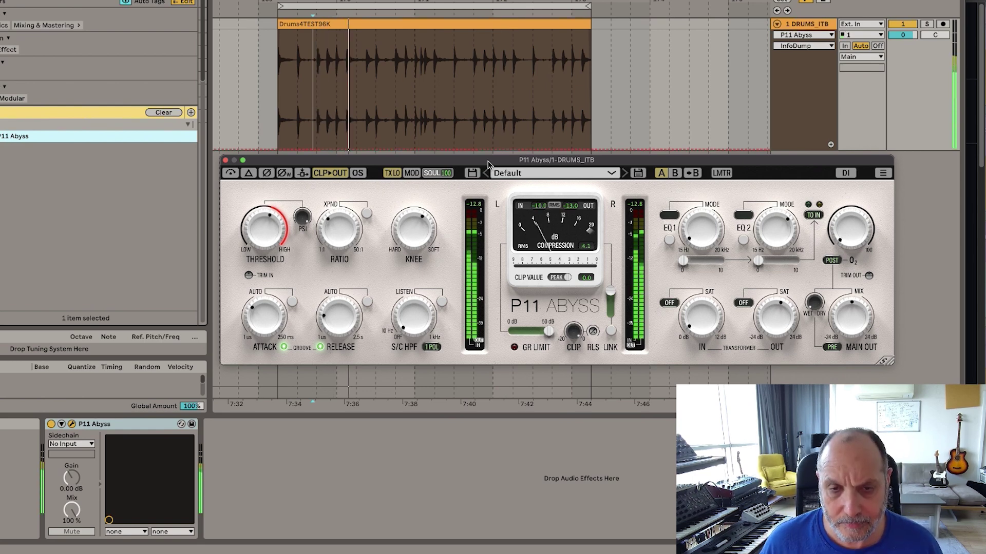
pyautogui.click(335, 135)
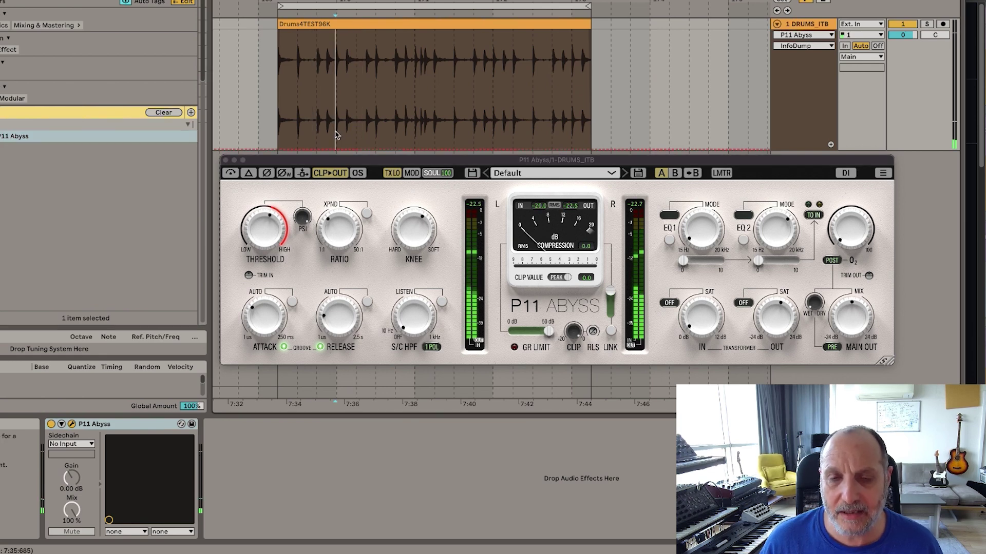
pyautogui.click(448, 132)
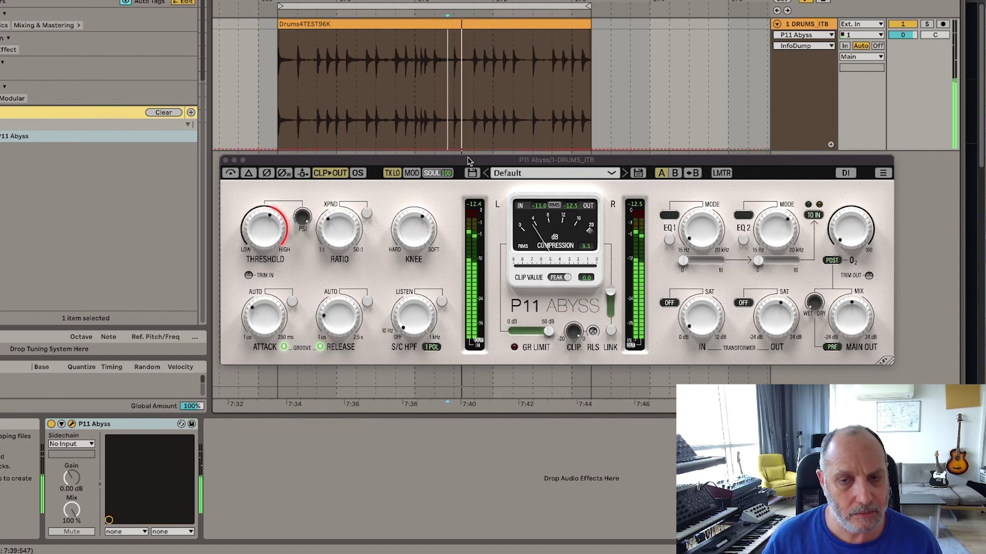
pyautogui.click(229, 173)
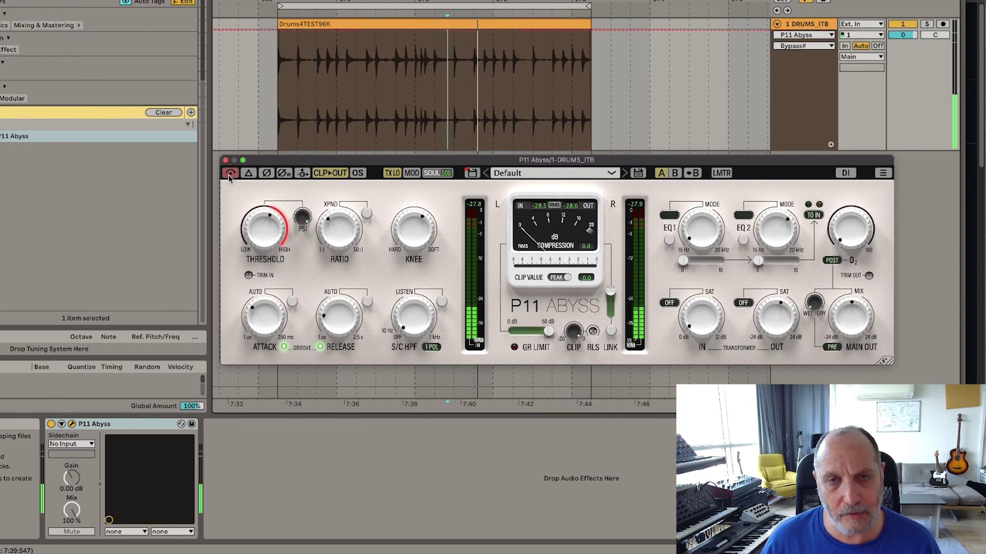
pyautogui.press('space')
pyautogui.press('space')
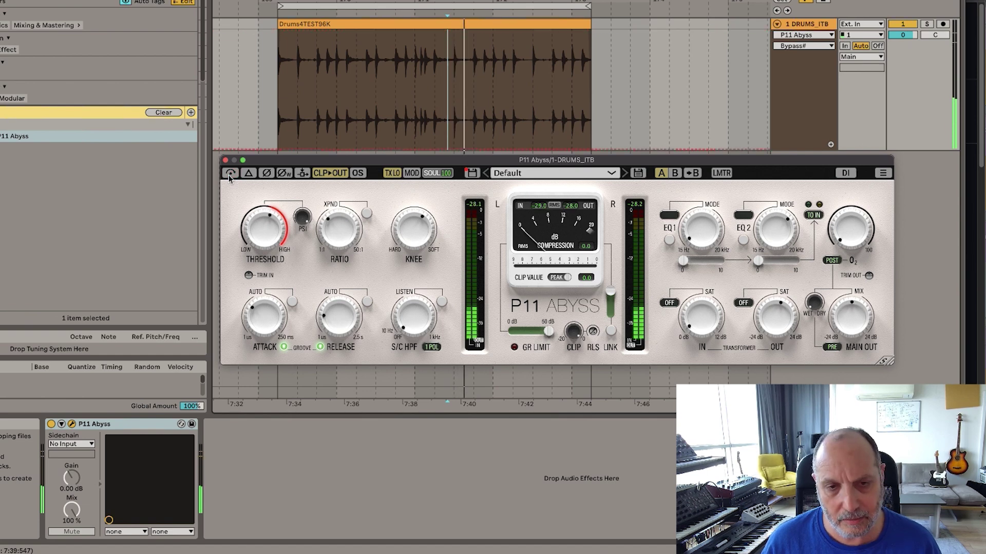
pyautogui.press('space')
pyautogui.press('space')
pyautogui.press('space')
pyautogui.press('space')
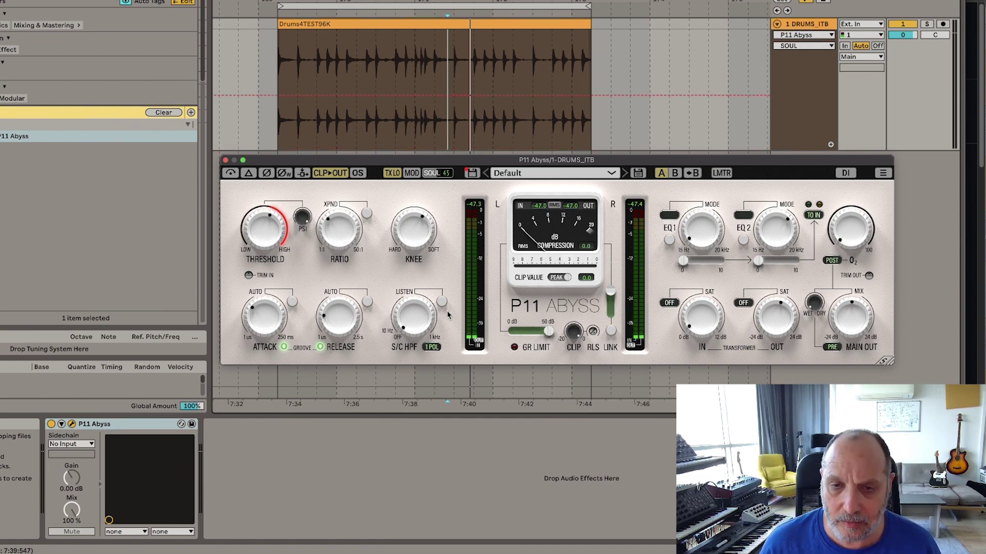
# - Lower P11 Abyss's SOUL amount from 95 to 19 while the drum loop replays
pyautogui.press('space')
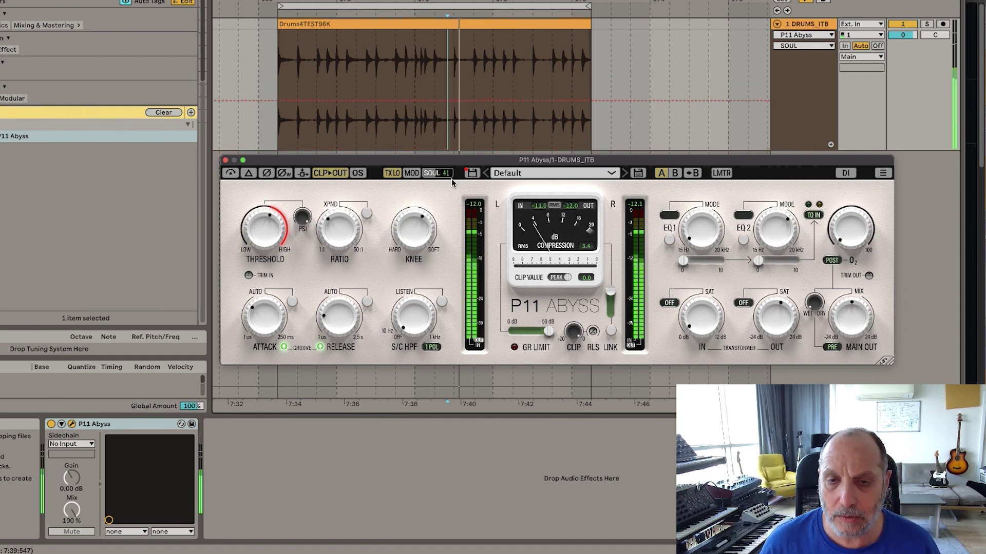
pyautogui.click(495, 99)
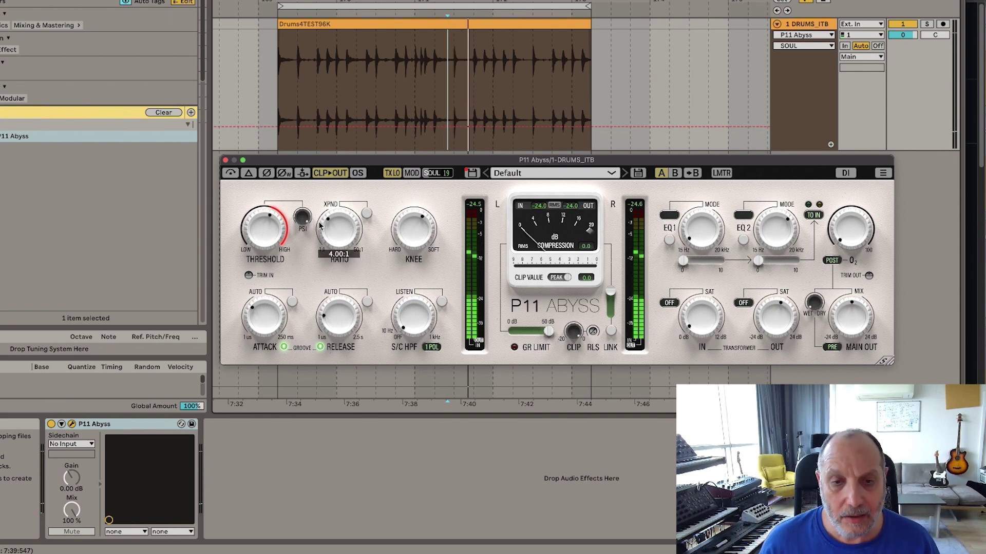
pyautogui.moveTo(309, 220)
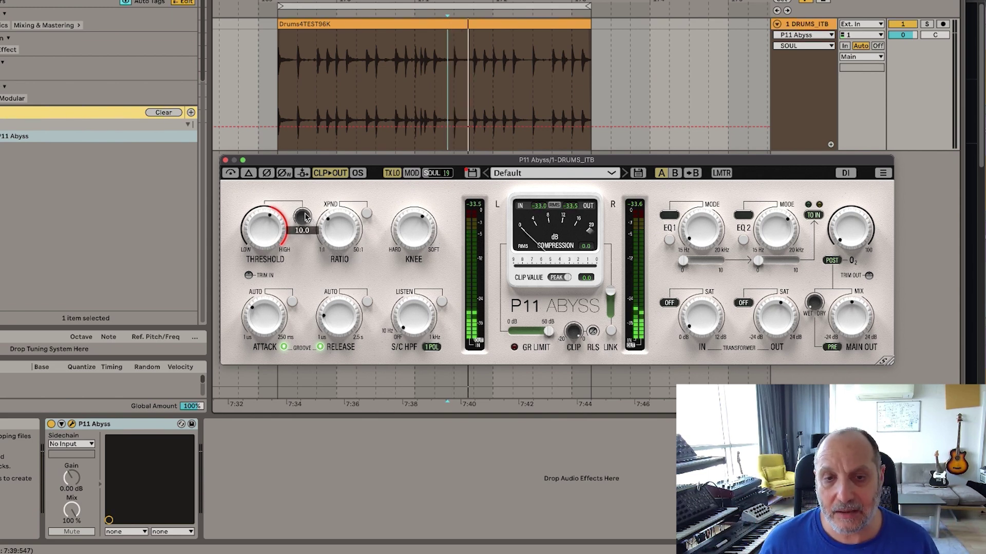
# - Turn the PSI knob down from 10 to 0, then back up to about 4.4
pyautogui.moveTo(304, 216); pyautogui.dragTo(316, 291)
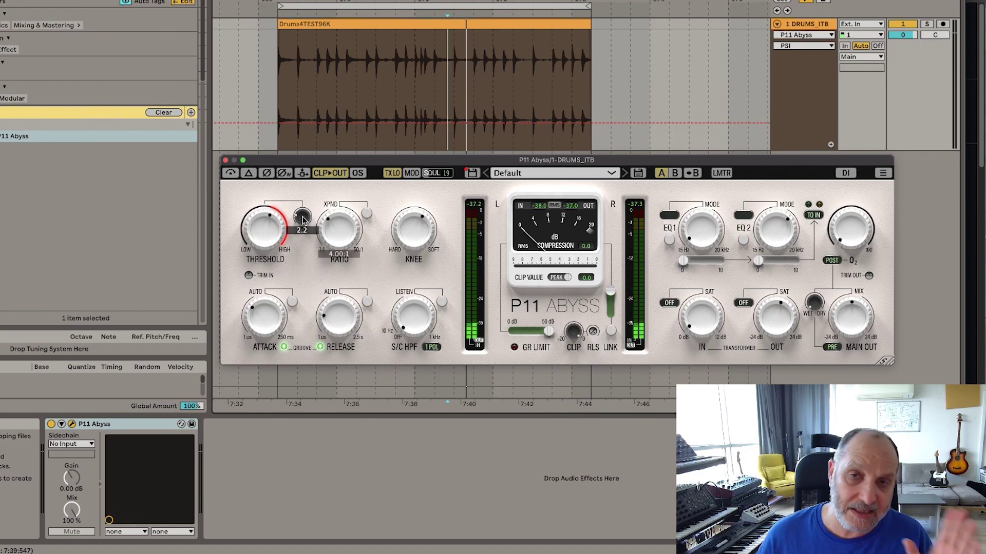
pyautogui.moveTo(302, 222); pyautogui.dragTo(307, 210)
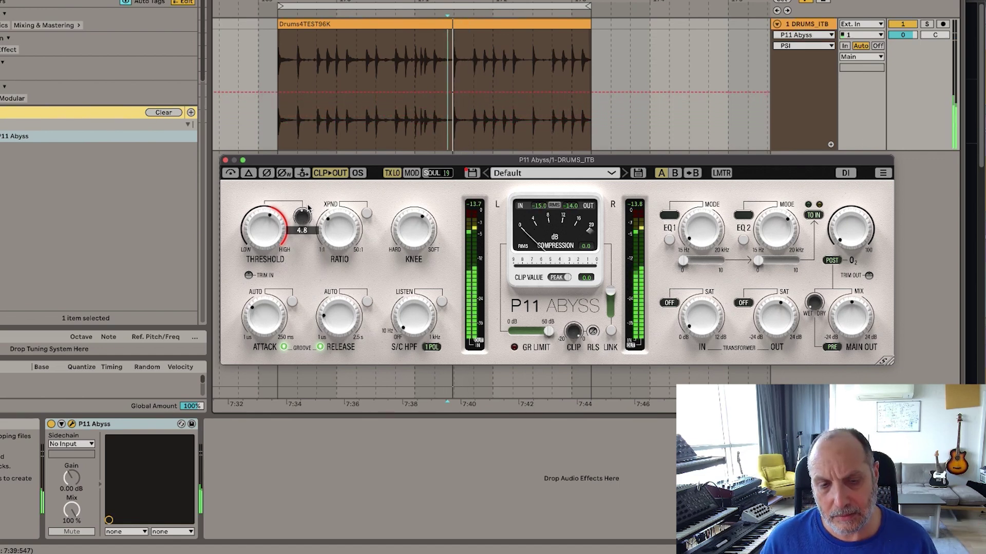
pyautogui.moveTo(306, 211); pyautogui.dragTo(306, 211)
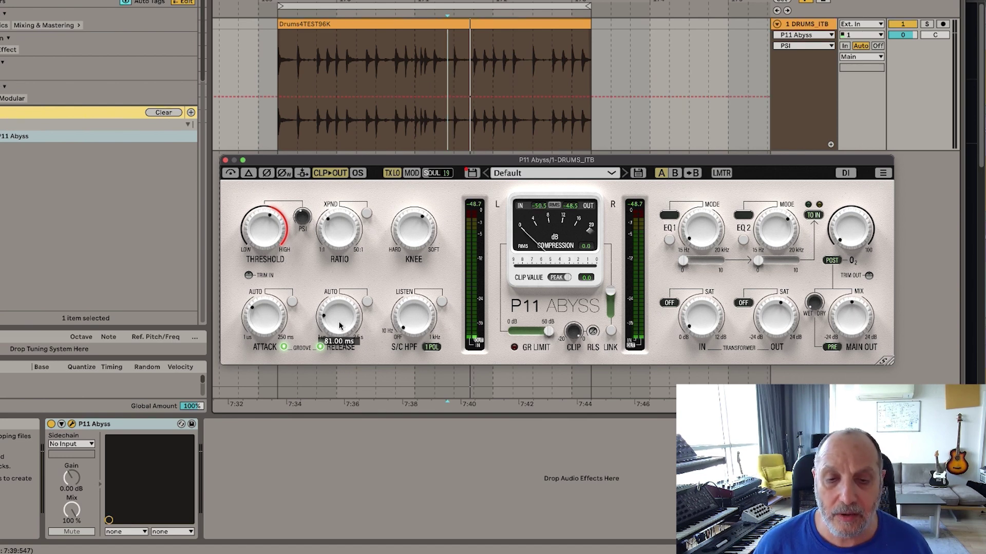
# - Lengthen the release to 229.69 ms and raise the ratio to 9:1 as the drums replay
pyautogui.moveTo(339, 326); pyautogui.dragTo(339, 315)
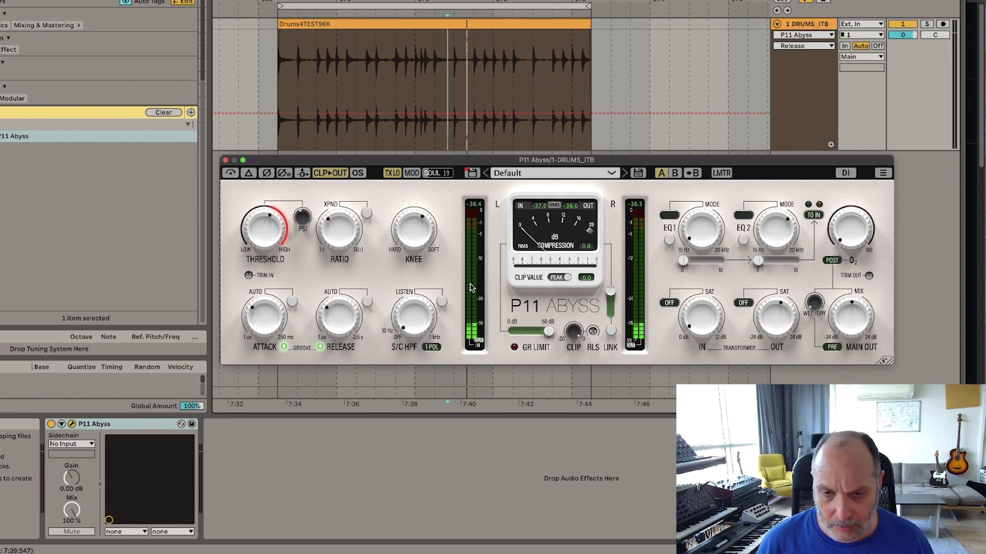
pyautogui.press('space')
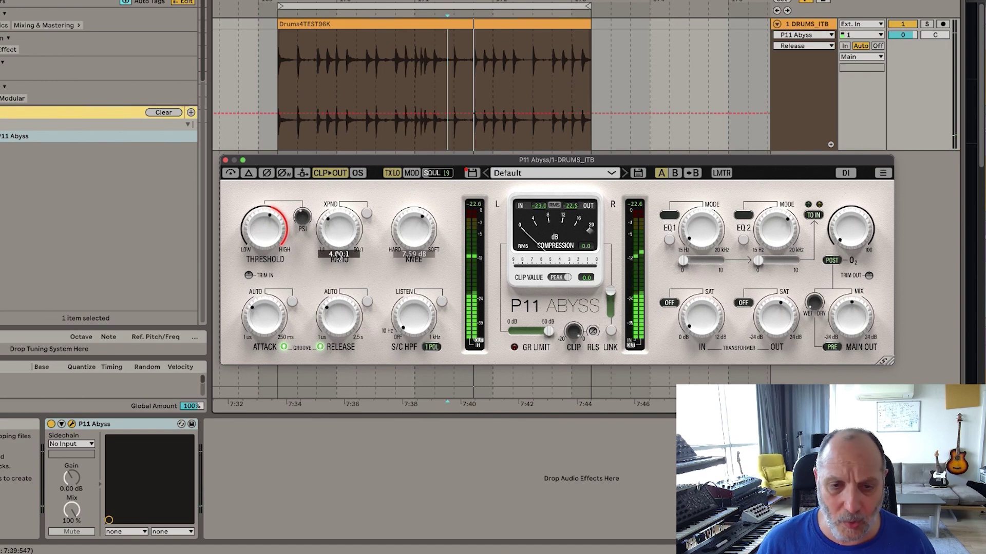
pyautogui.moveTo(411, 247)
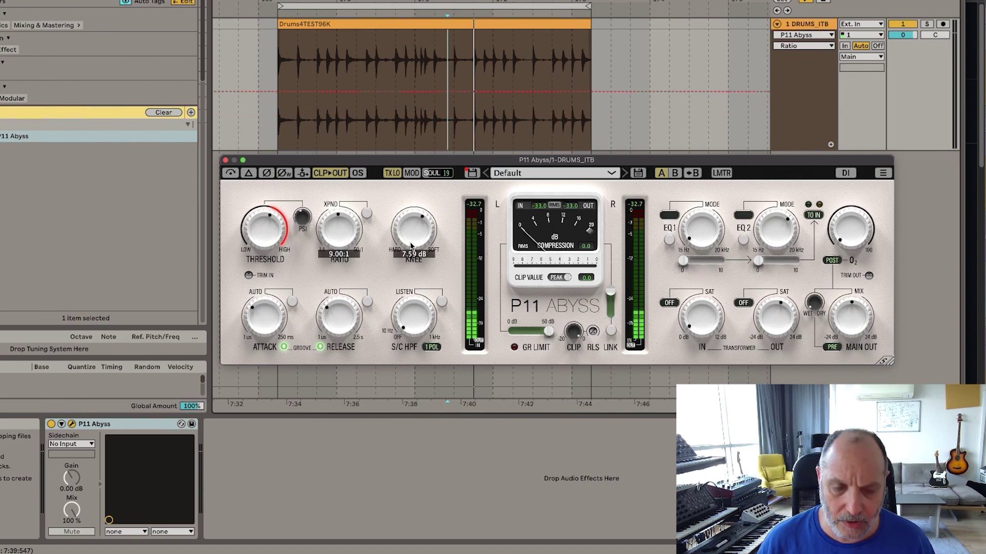
# - Lower the compressor threshold to about -26 dB
pyautogui.click(265, 235)
pyautogui.moveTo(264, 235); pyautogui.dragTo(265, 238)
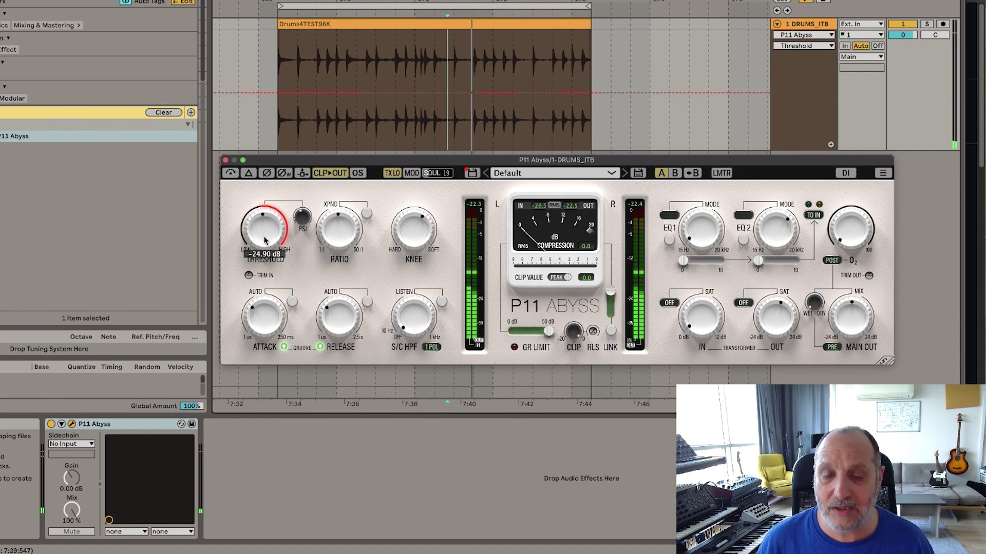
pyautogui.moveTo(265, 240); pyautogui.dragTo(265, 241)
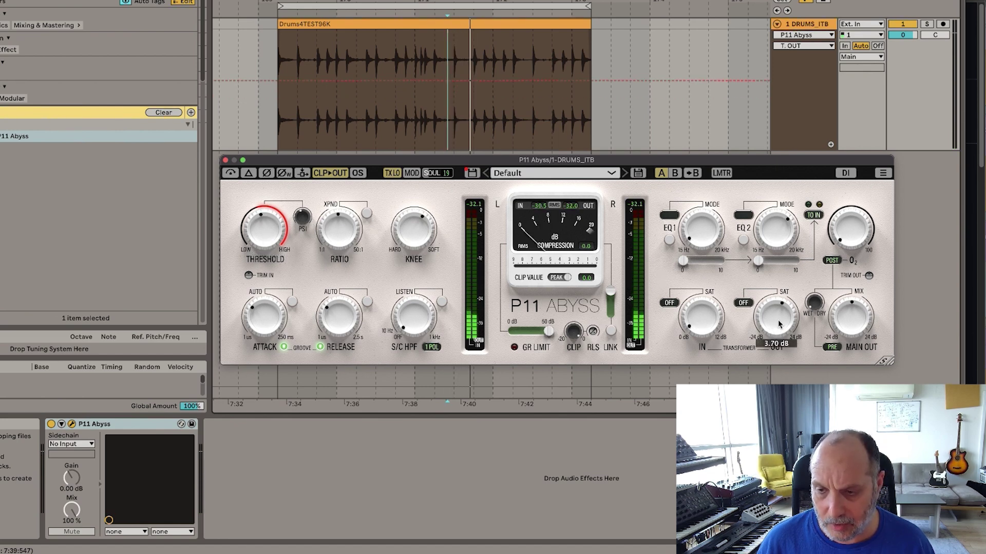
# - Raise the transformer output gain to about 5.5 dB
pyautogui.moveTo(778, 327); pyautogui.dragTo(779, 319)
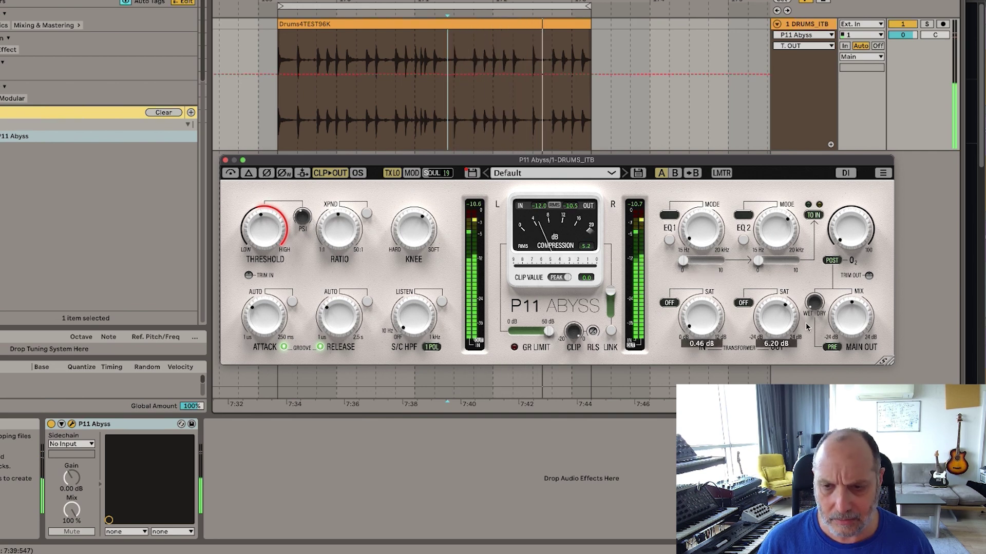
pyautogui.scroll(-2, 777, 323)
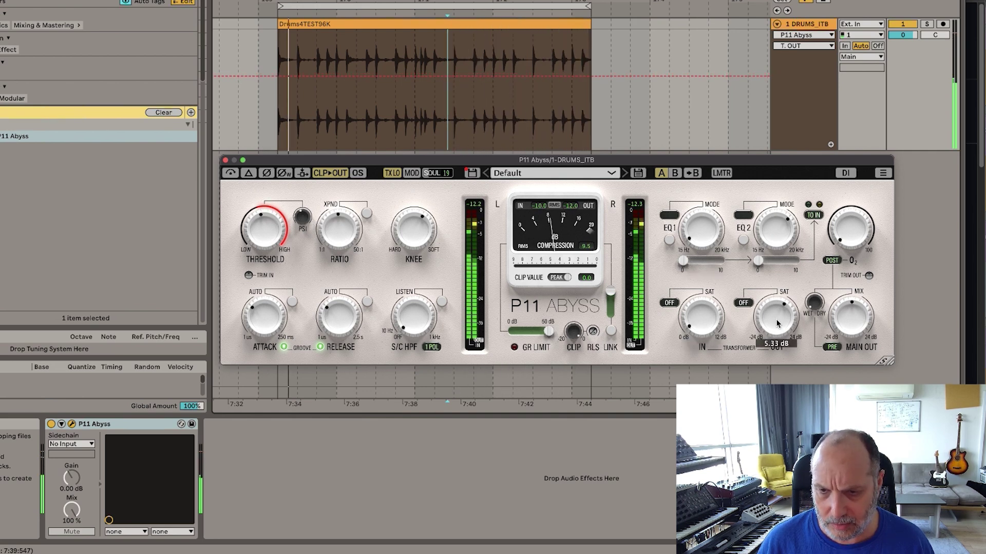
pyautogui.scroll(1, 777, 324)
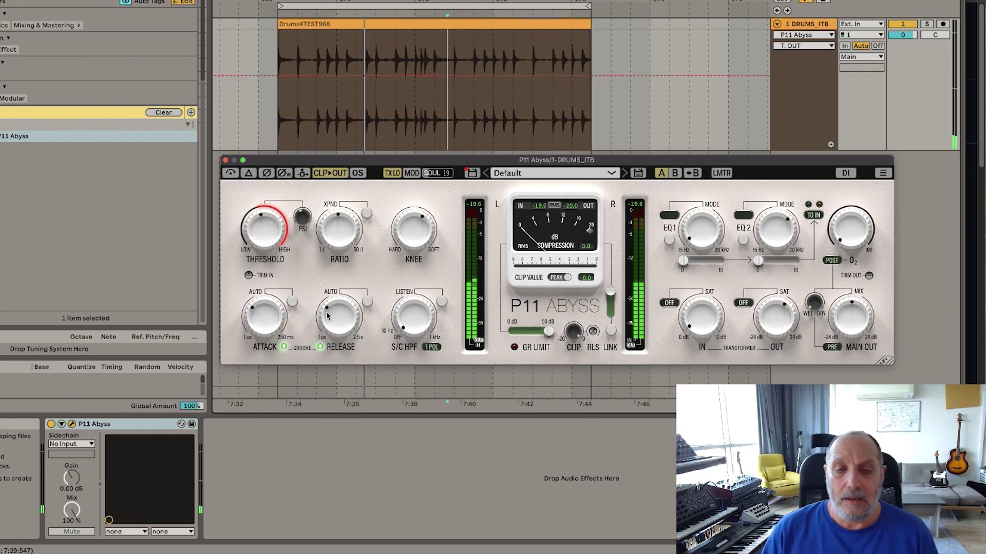
# - Shorten the release time, dropping it to minimum then raising it slightly
pyautogui.moveTo(332, 319)
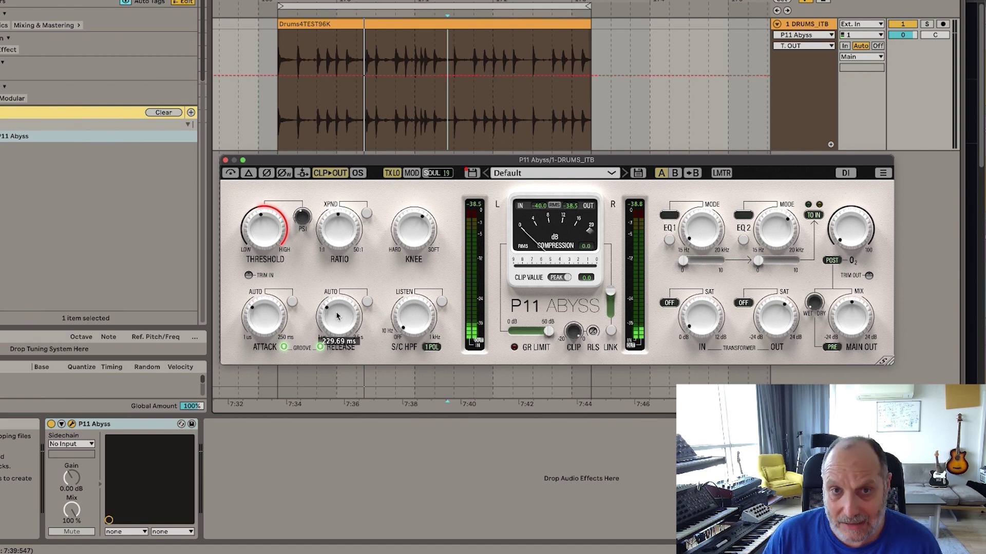
pyautogui.moveTo(336, 317); pyautogui.dragTo(335, 344)
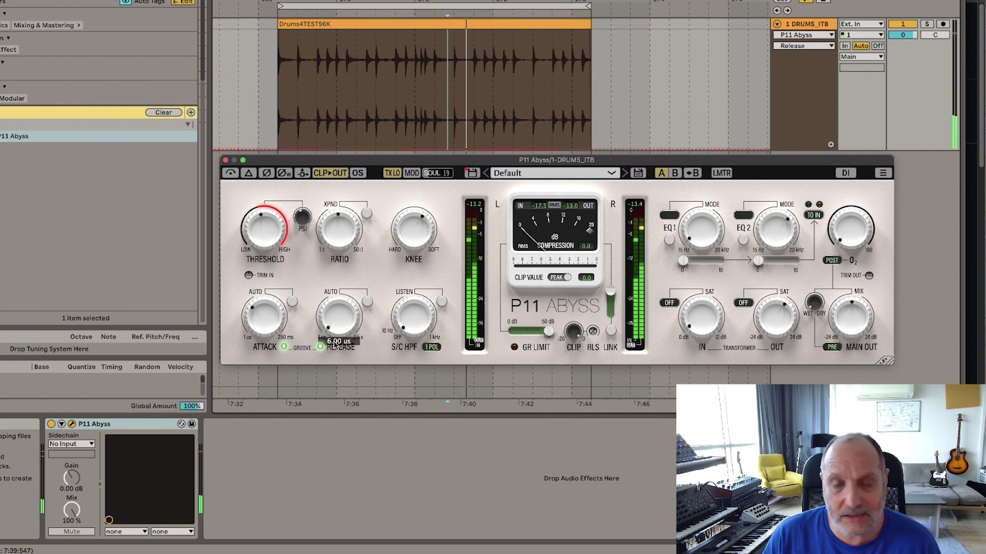
pyautogui.moveTo(335, 344); pyautogui.dragTo(336, 322)
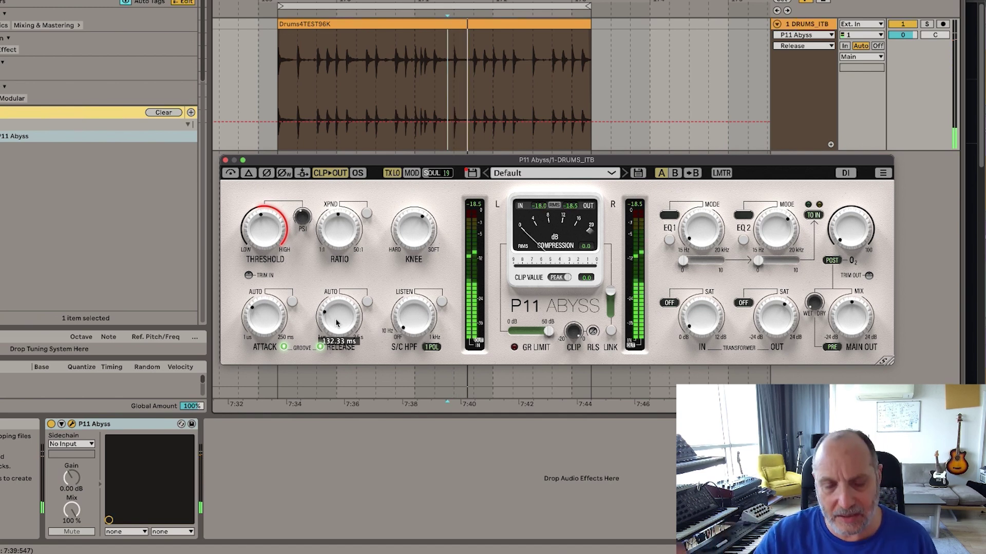
# - Bring the attack down to a very fast 2.30 ms
pyautogui.moveTo(265, 321)
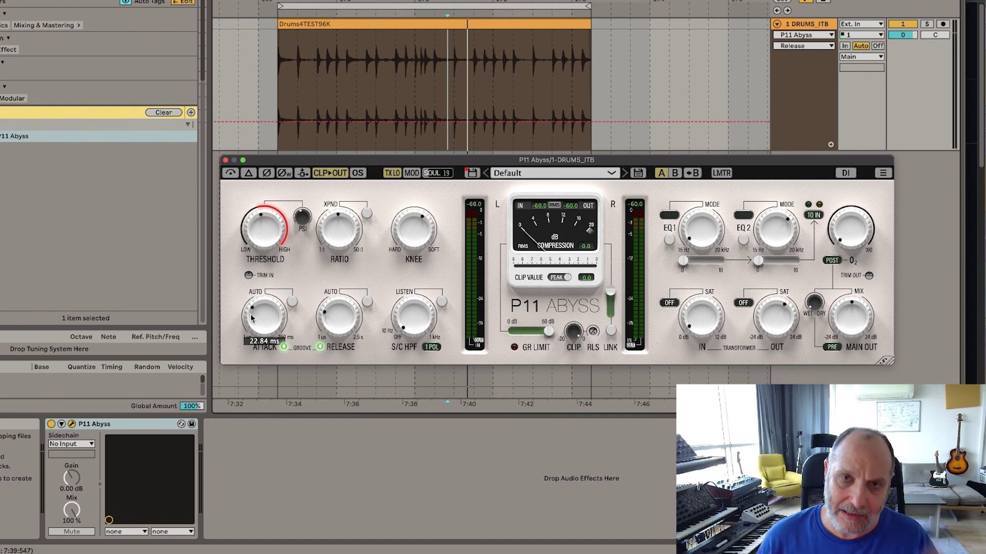
pyautogui.moveTo(269, 317); pyautogui.dragTo(266, 333)
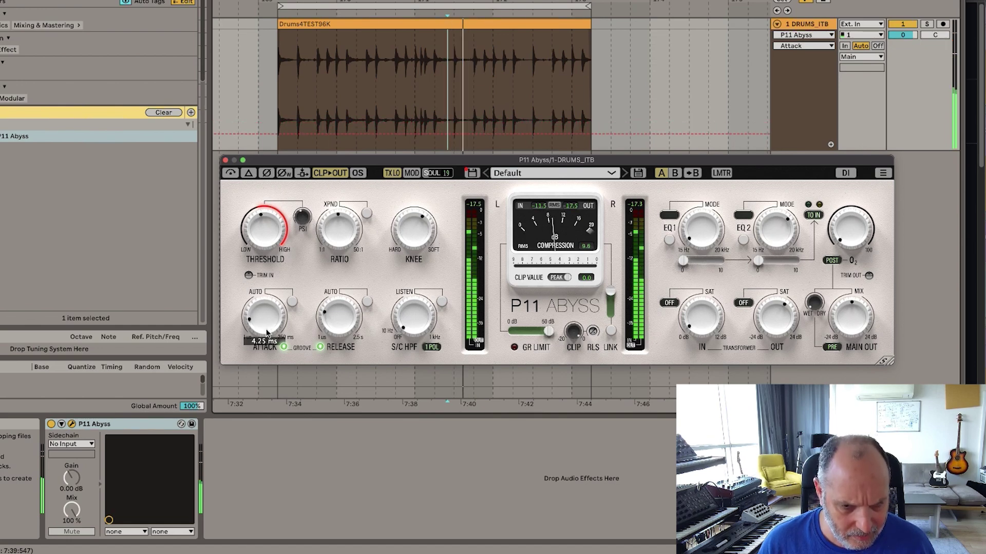
pyautogui.moveTo(266, 338); pyautogui.dragTo(269, 345)
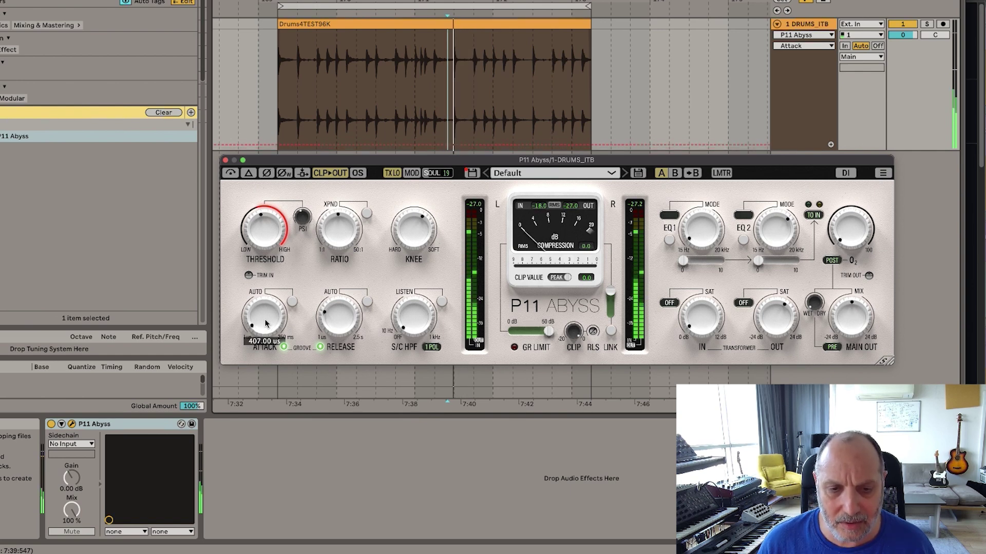
pyautogui.moveTo(266, 319); pyautogui.dragTo(266, 318)
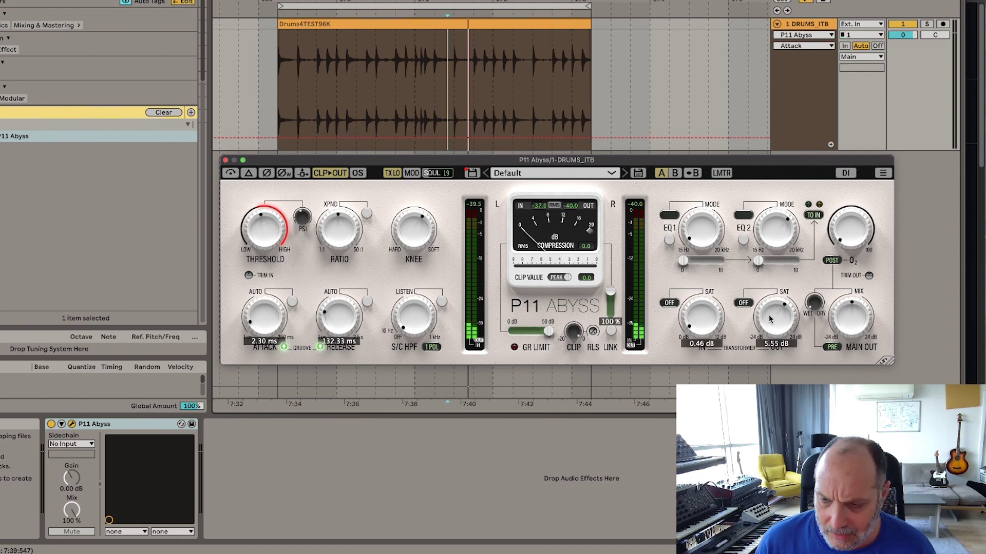
# - Replay the drums and push SAT OUT saturation from 5.55 dB up to 11.99 dB
pyautogui.press('space')
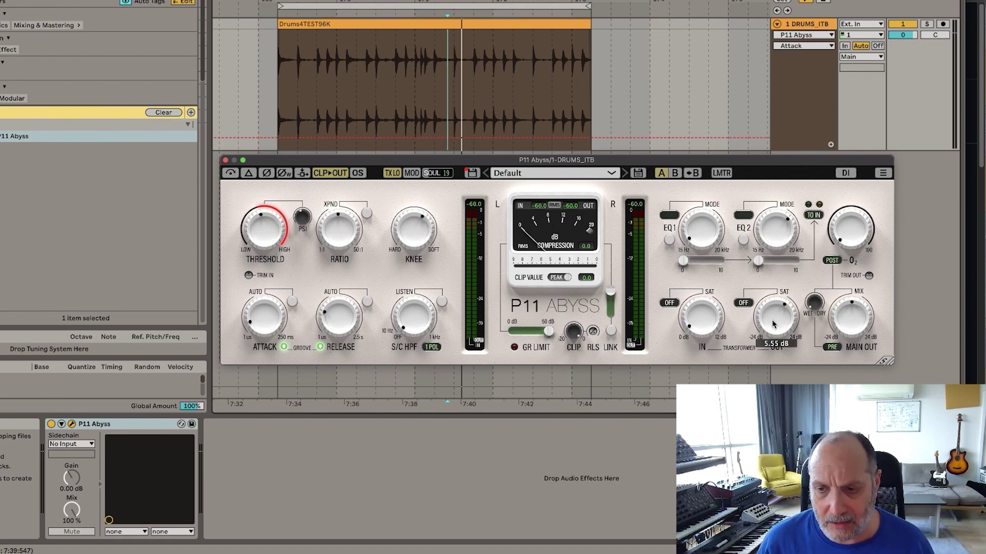
pyautogui.press('space')
pyautogui.moveTo(774, 325); pyautogui.dragTo(776, 318)
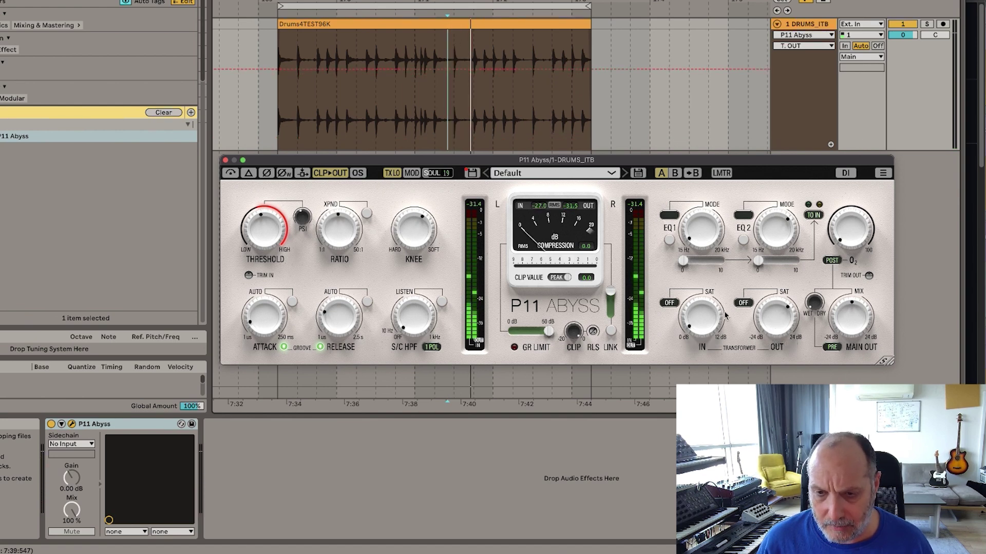
pyautogui.moveTo(776, 331); pyautogui.dragTo(777, 322)
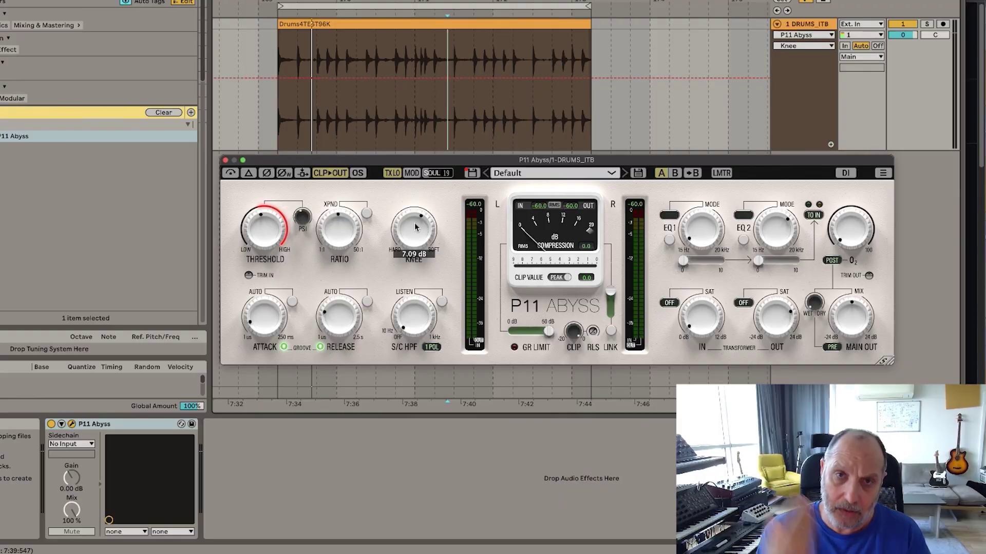
# - Harden the knee to about 0.45 dB and lower PSI from 4.4 to 2.4 during playback
pyautogui.press('space')
pyautogui.moveTo(415, 227); pyautogui.dragTo(413, 290)
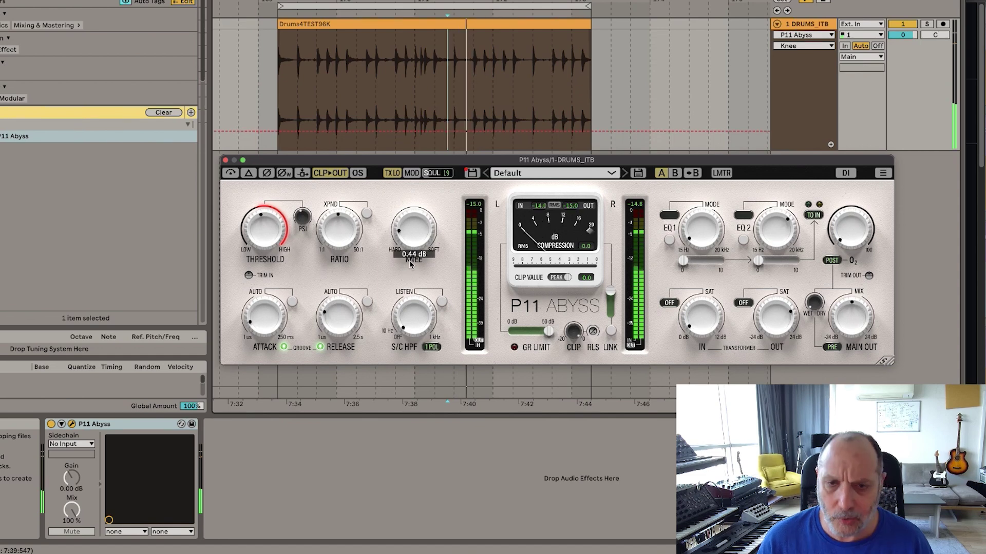
pyautogui.moveTo(310, 221)
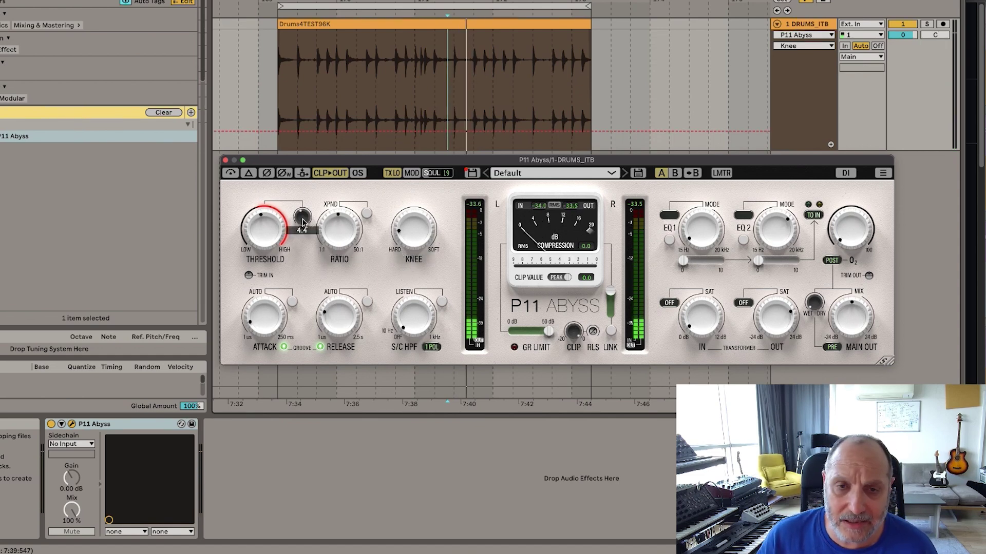
pyautogui.moveTo(303, 222); pyautogui.dragTo(300, 234)
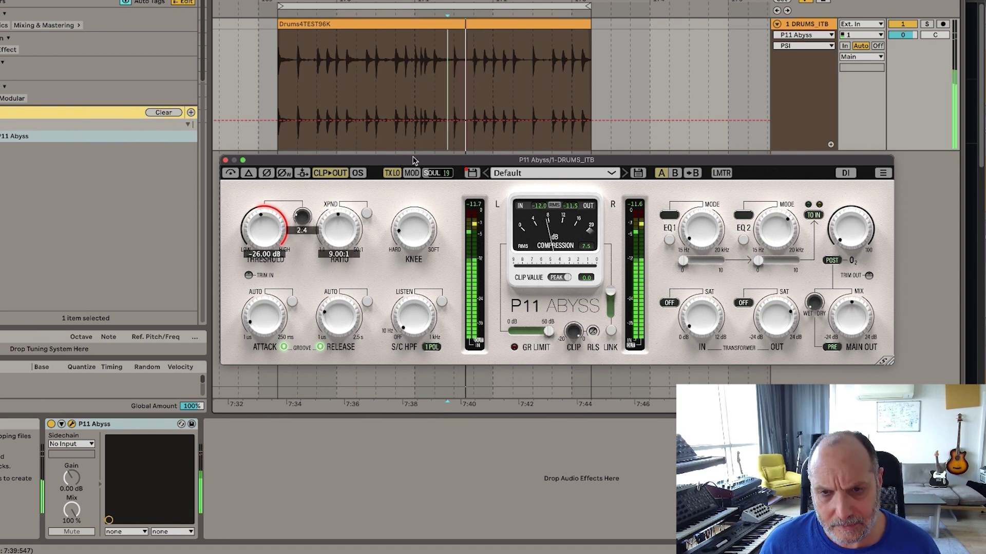
# - Replay from the 7:34.8 marker, solo the sidechain with S/C HPF LISTEN, and switch the EQ from TO IN to TO SC
pyautogui.click(318, 91)
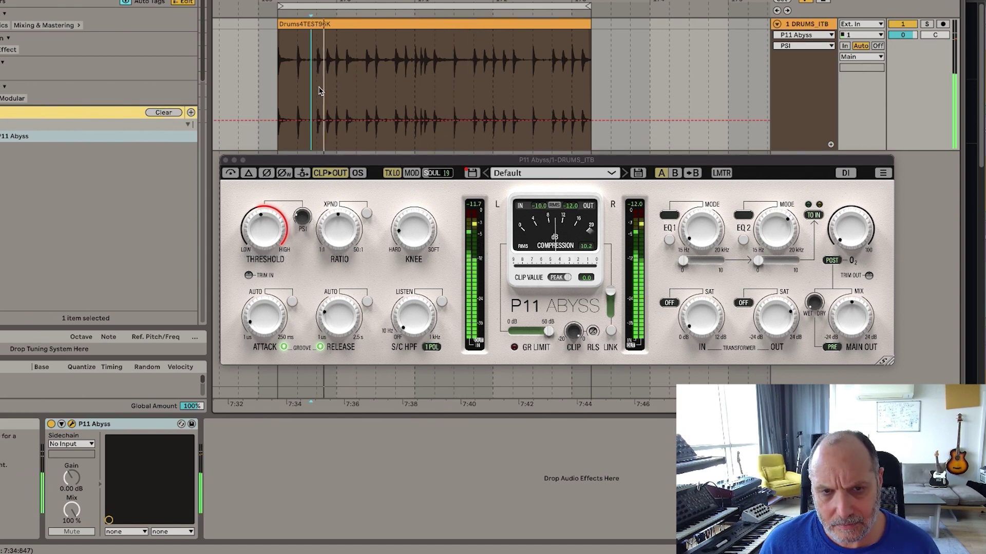
pyautogui.click(319, 91)
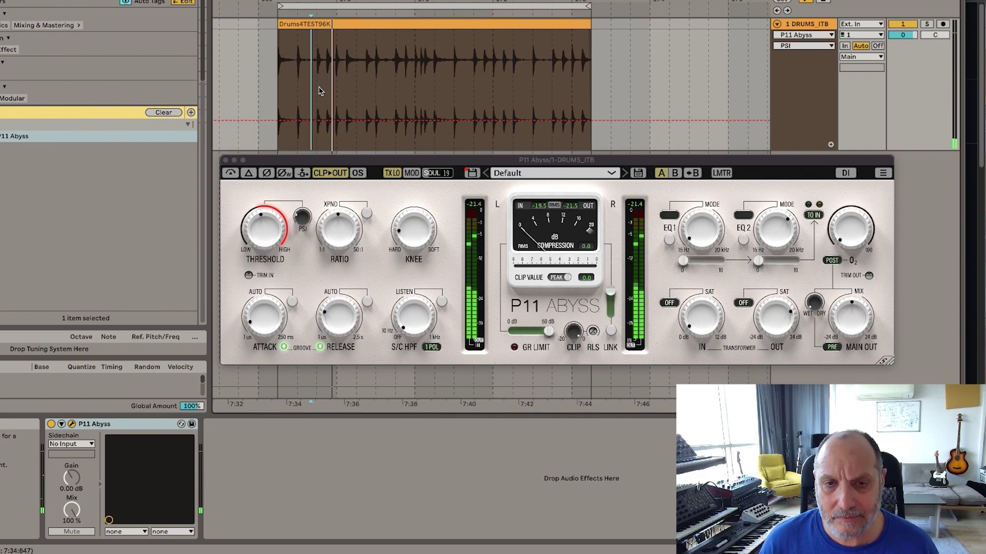
pyautogui.click(318, 90)
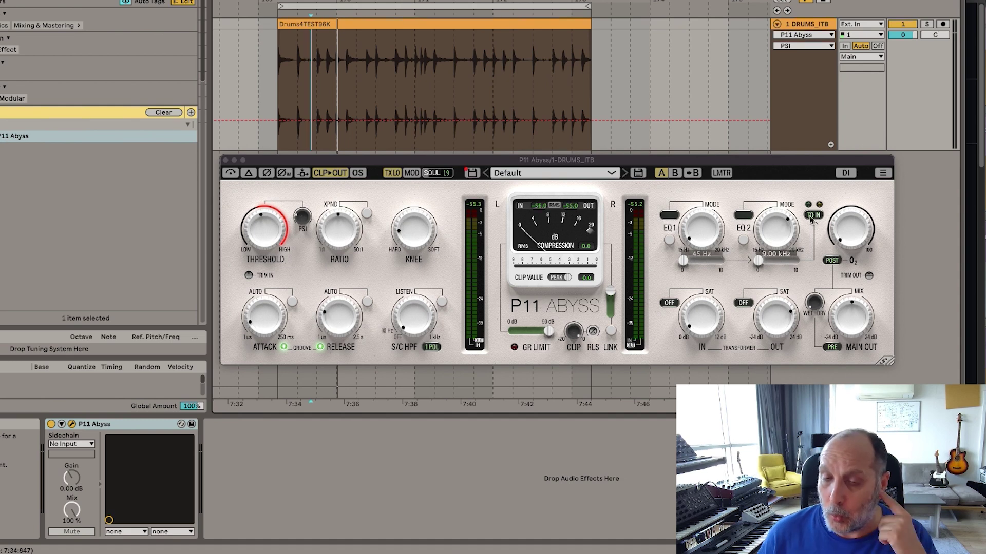
pyautogui.click(442, 302)
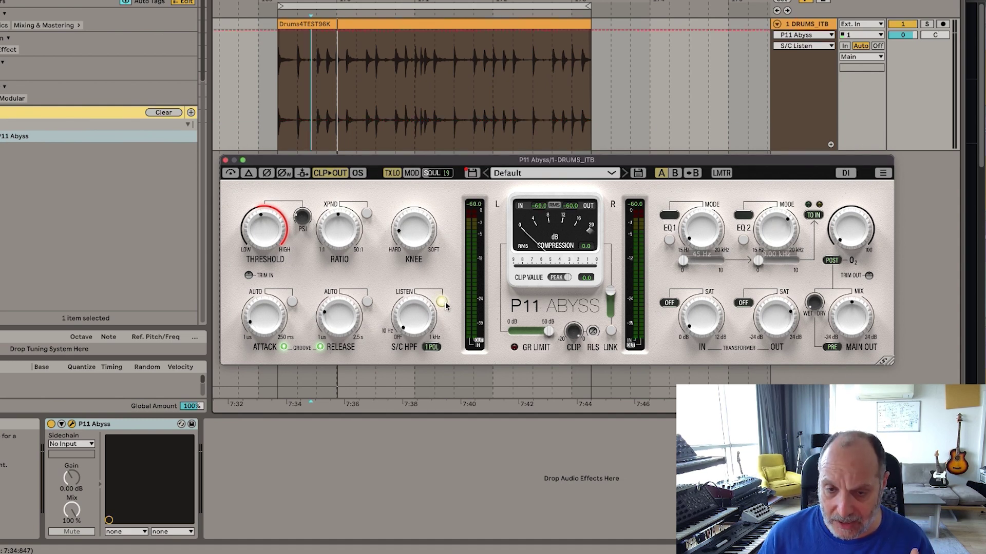
pyautogui.click(813, 216)
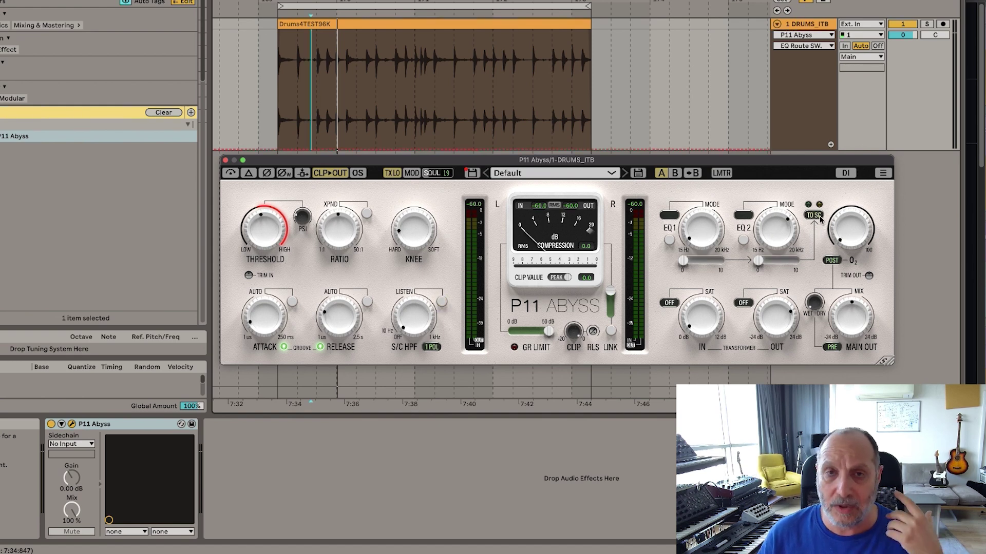
# - Enable sidechain EQ1, start playback, boost its gain to 10.00 and tune it to 61 Hz
pyautogui.click(669, 240)
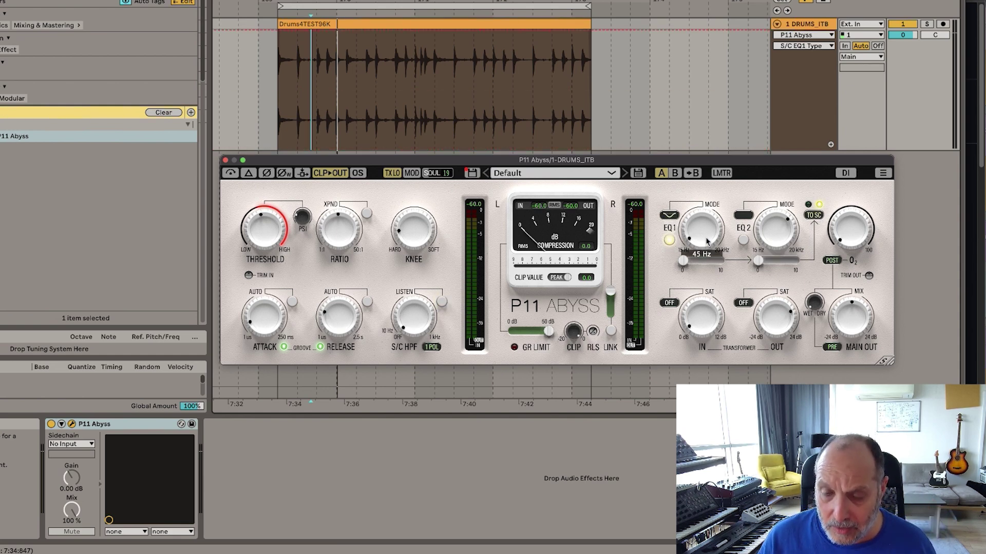
pyautogui.press('space')
pyautogui.moveTo(683, 262); pyautogui.dragTo(701, 257)
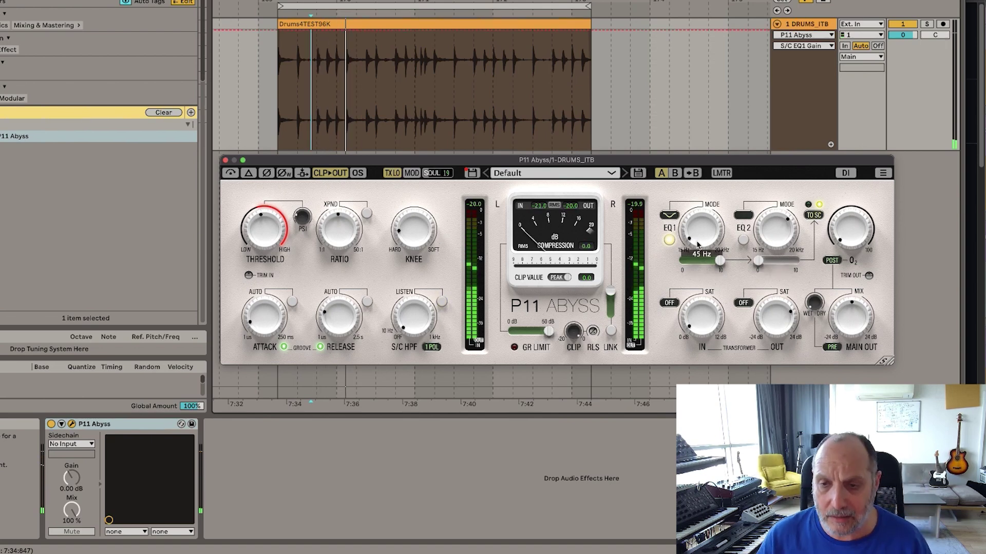
pyautogui.scroll(3, 697, 245)
pyautogui.scroll(2, 697, 242)
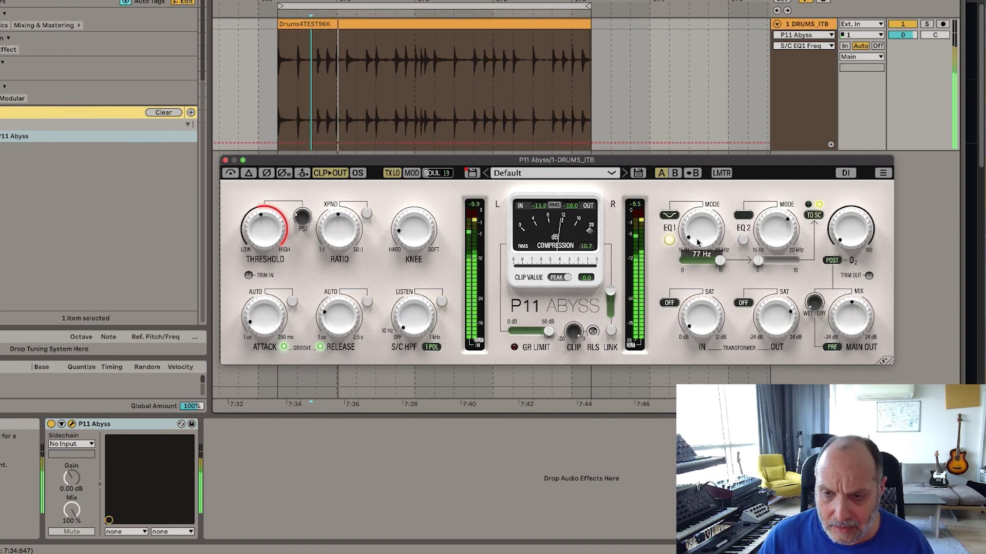
pyautogui.scroll(-3, 696, 242)
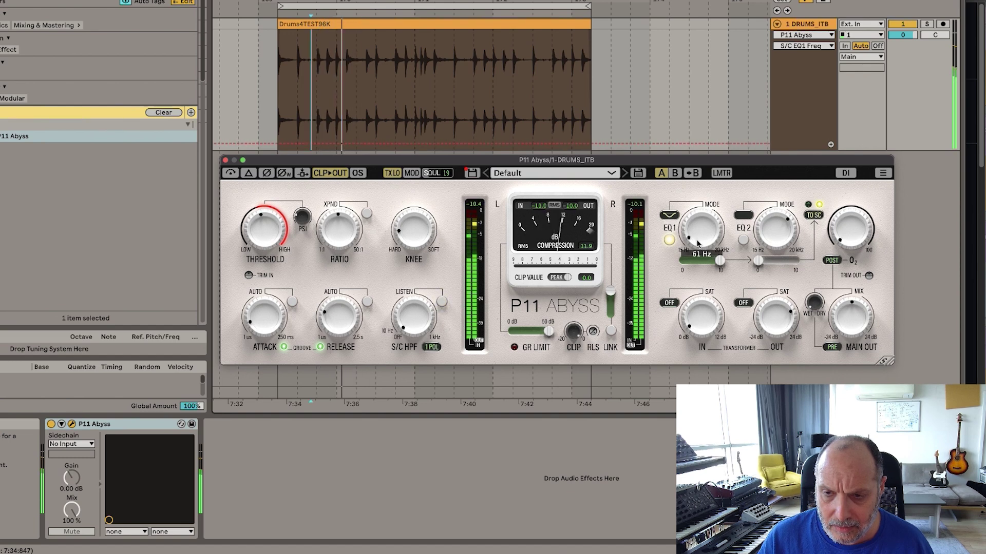
# - Compare EQ1 on and off, audition the sidechain, then lower EQ1 gain to 6.22 and switch it off
pyautogui.click(669, 240)
pyautogui.click(670, 241)
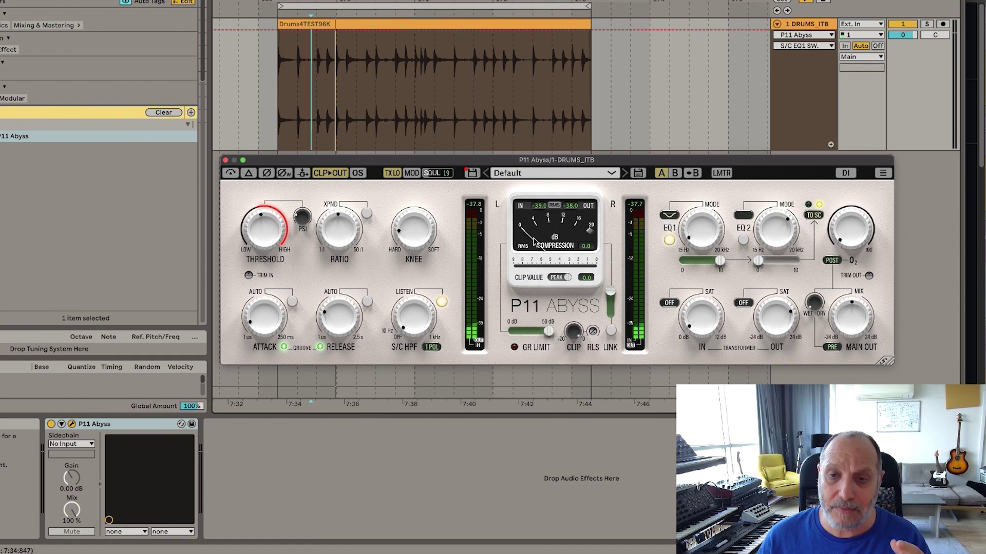
pyautogui.click(442, 301)
pyautogui.press('space')
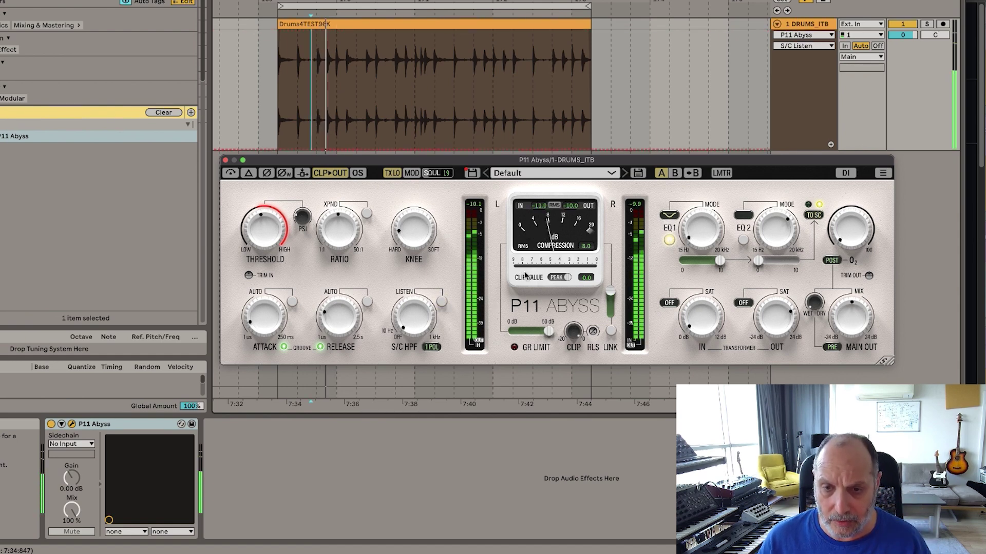
pyautogui.click(718, 261)
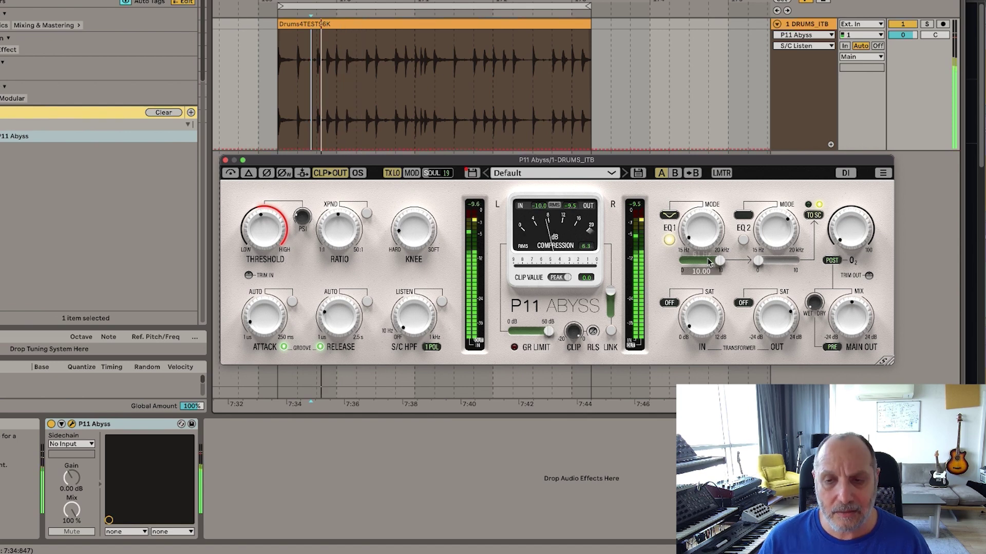
pyautogui.moveTo(718, 266); pyautogui.dragTo(710, 273)
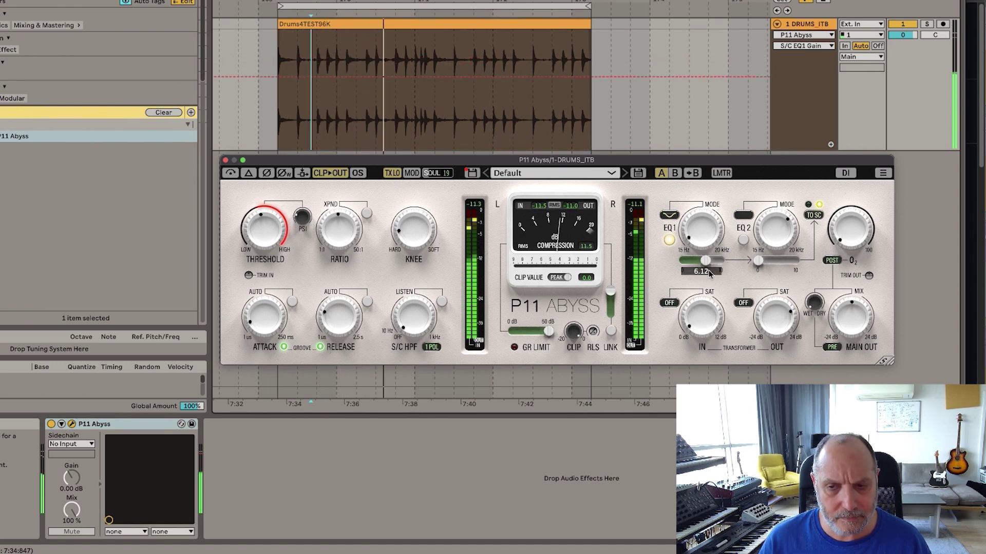
pyautogui.click(669, 240)
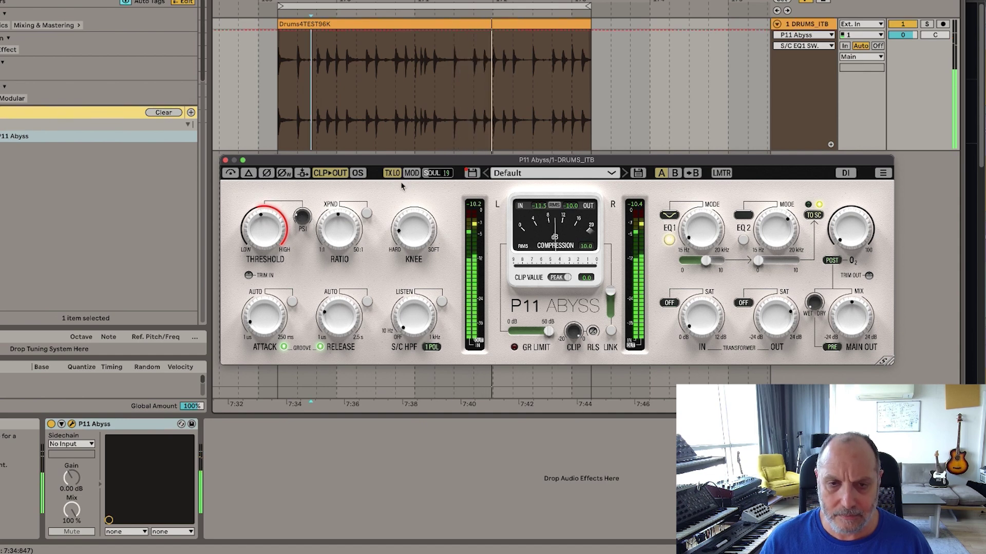
# - Bypass P11 Abyss briefly for a dry comparison, then restore its compression on the drums
pyautogui.click(229, 173)
pyautogui.moveTo(266, 235)
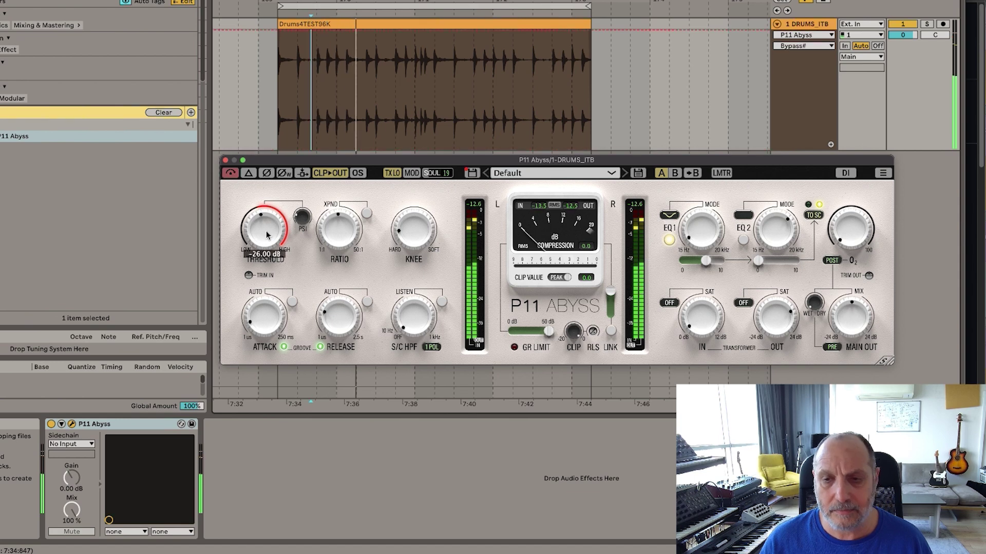
pyautogui.click(230, 173)
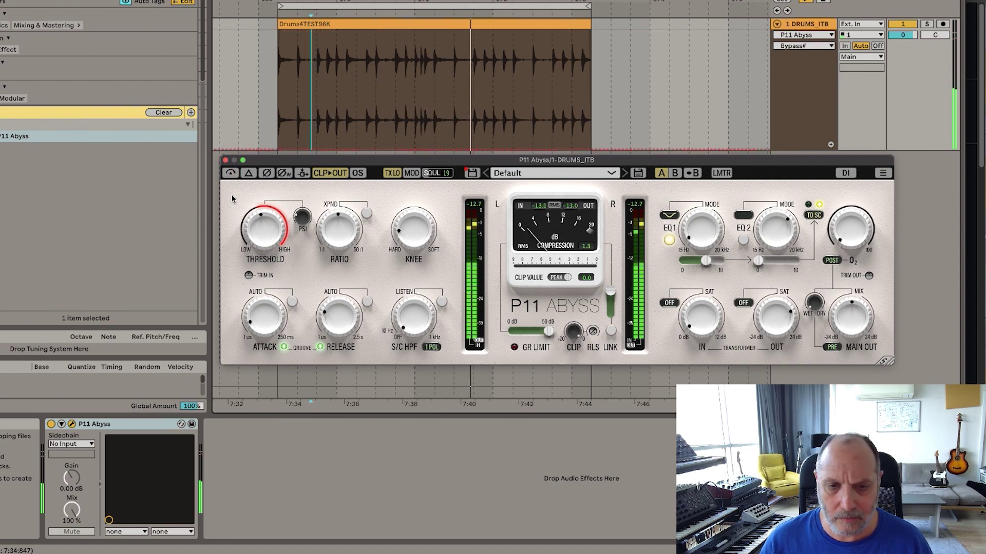